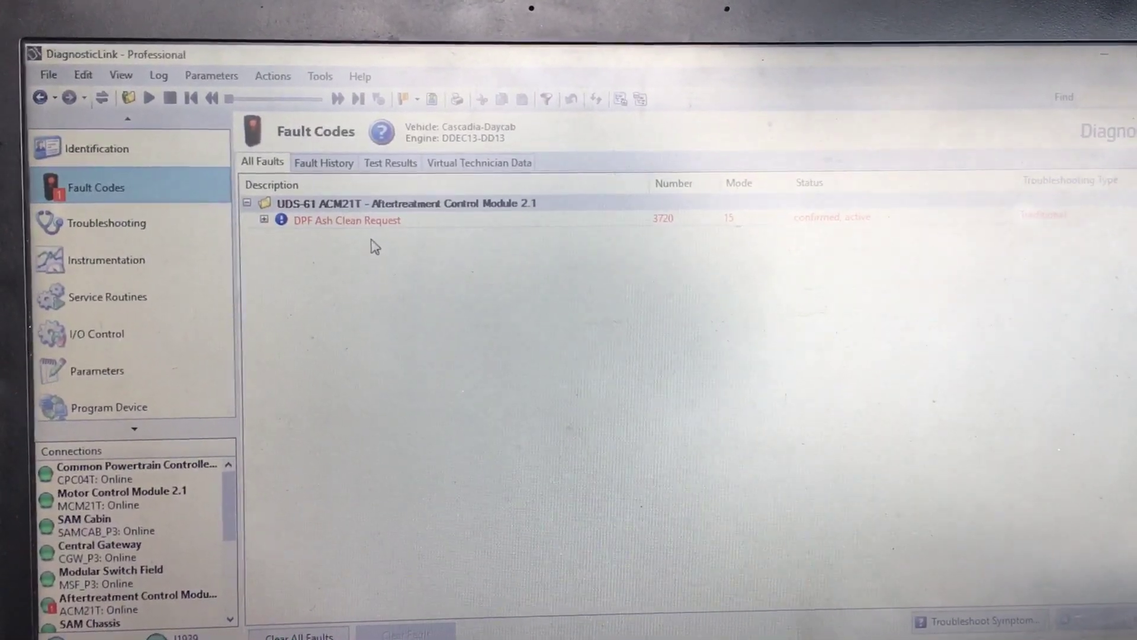
- Select the ACM21T DPF Ash Clean Request fault and view its troubleshooting guidance
left_click(363, 223)
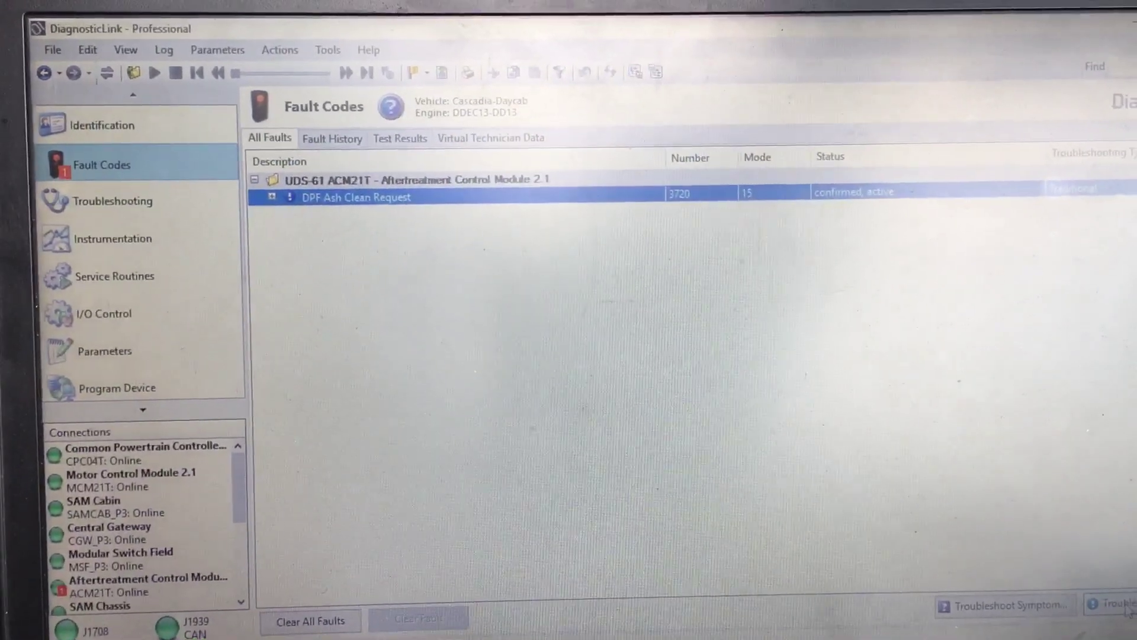
left_click(1089, 594)
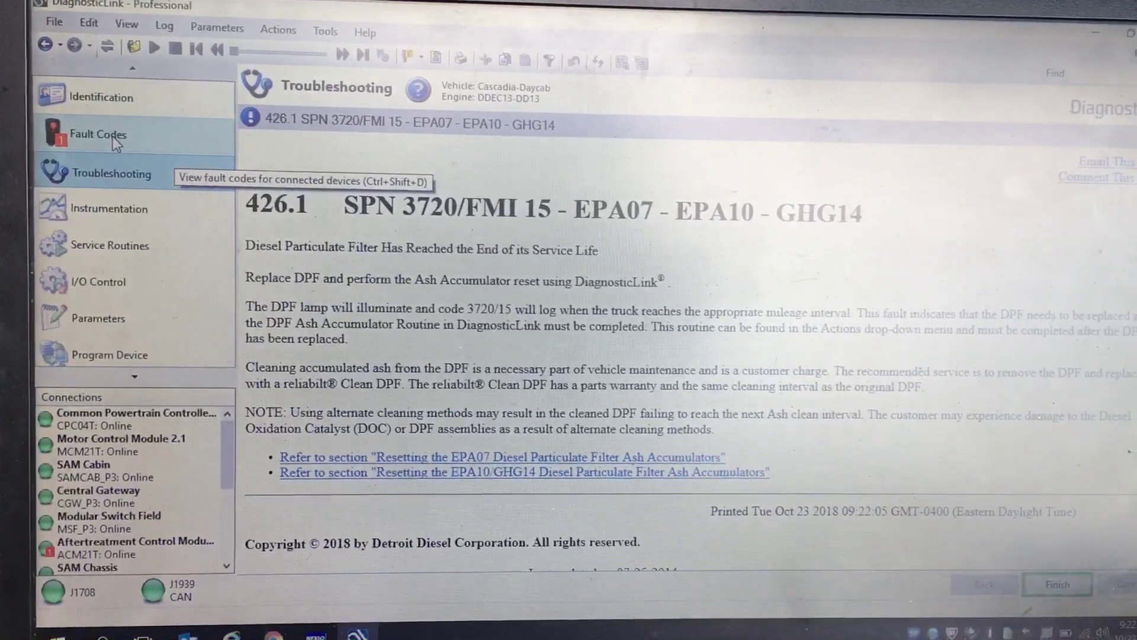
- Review the SPN 3720/FMI 15 guide, then return to the Fault Codes list
left_click(114, 137)
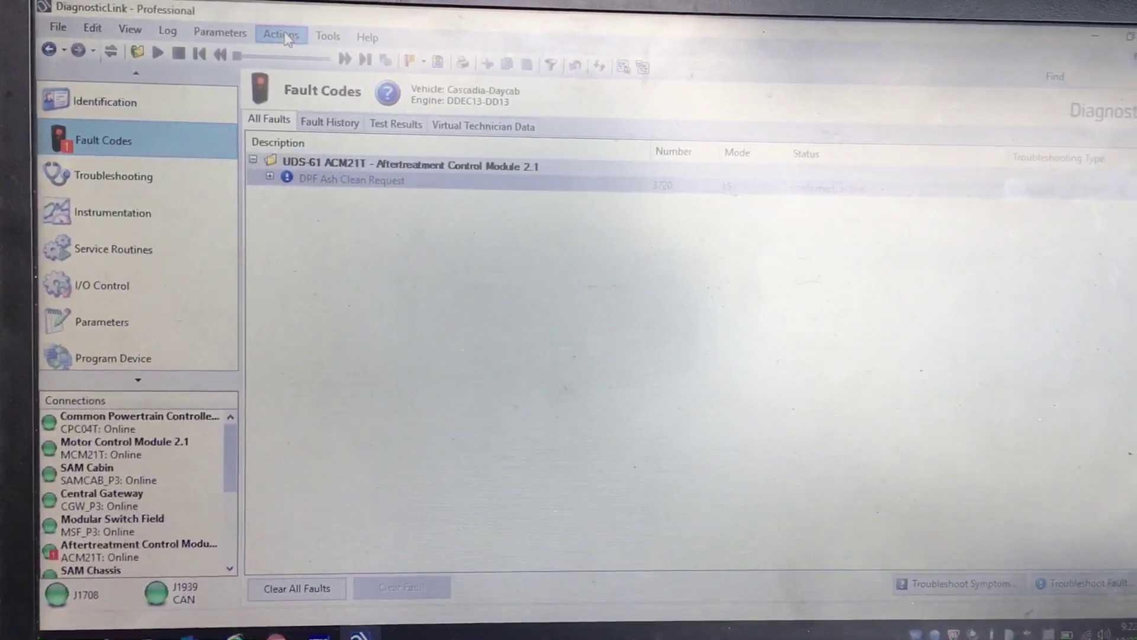
- Launch the DPF Ash Accumulator procedure from the Aftertreatment service actions
left_click(282, 34)
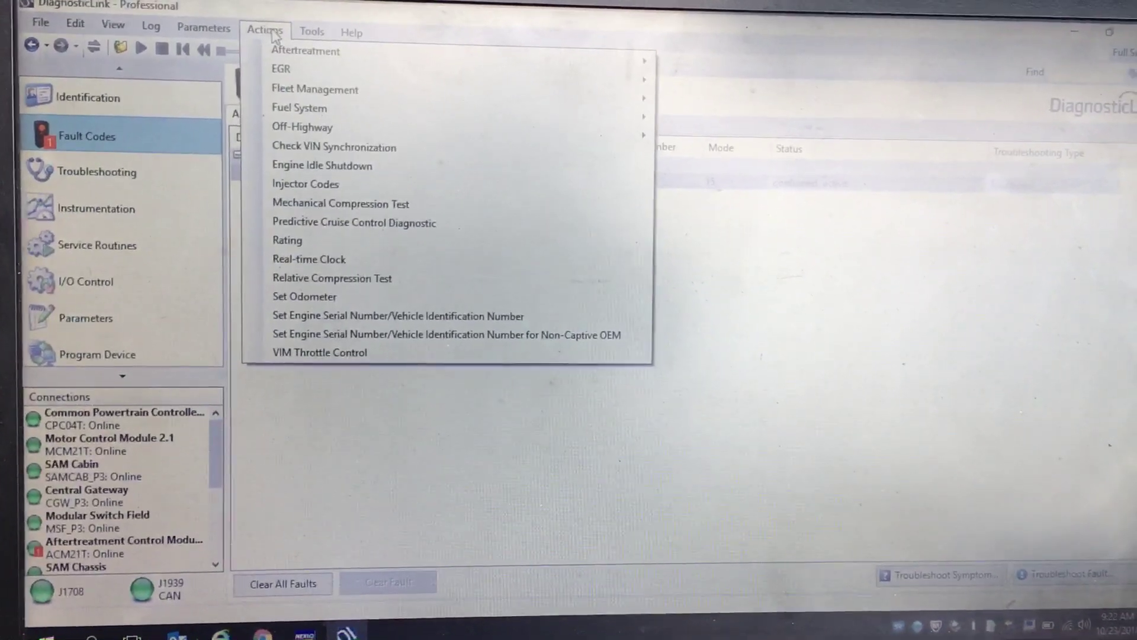
mouse_move(324, 44)
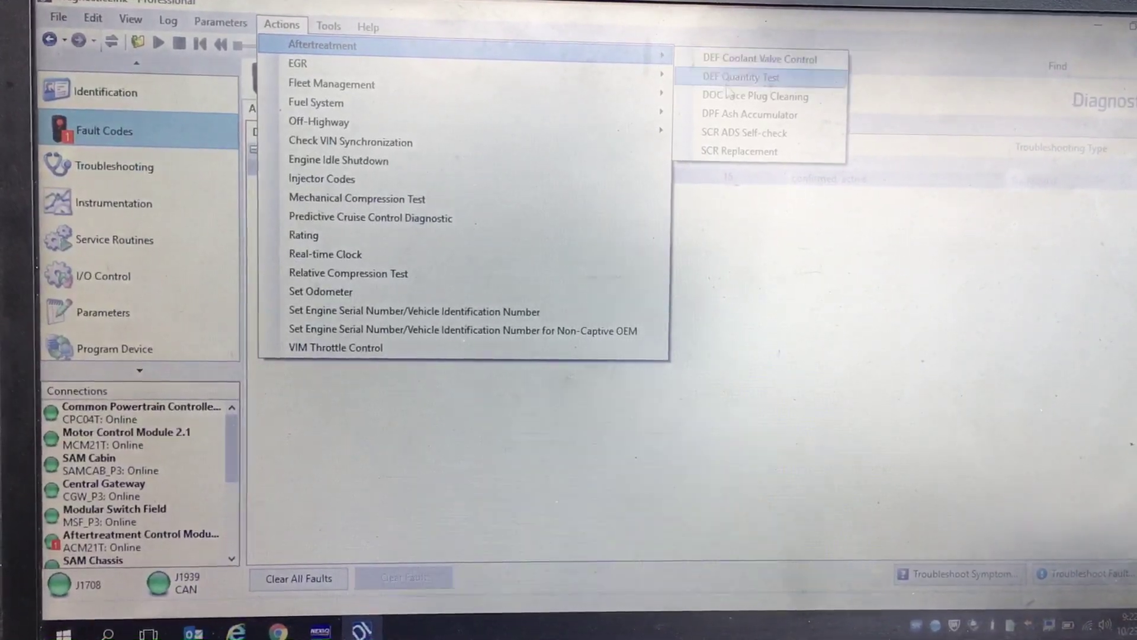
left_click(736, 114)
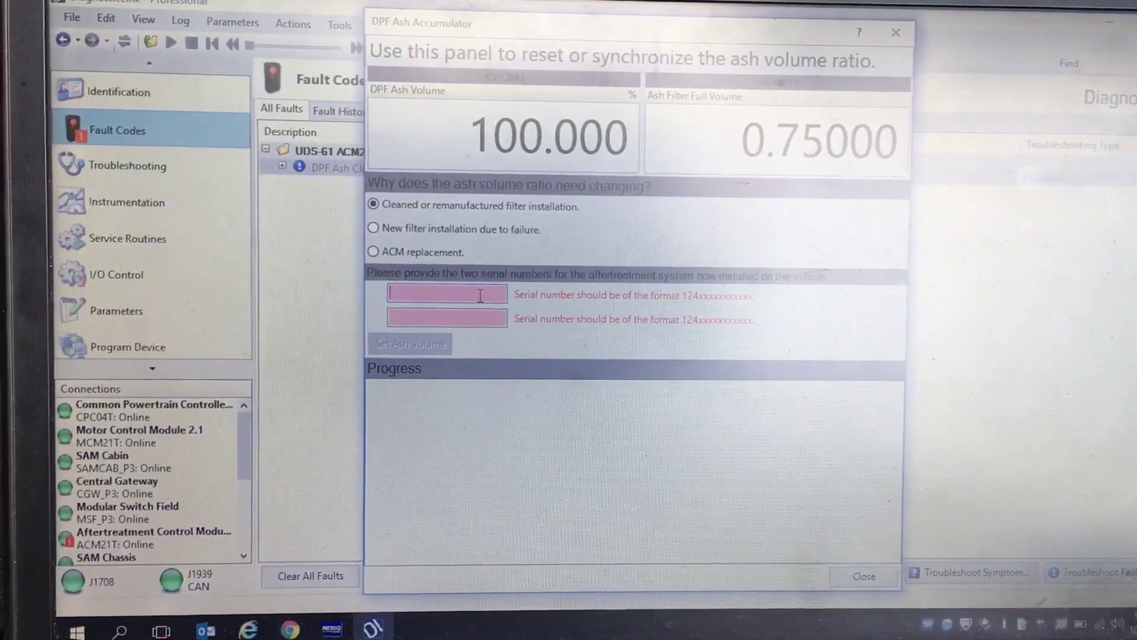
left_click(482, 296)
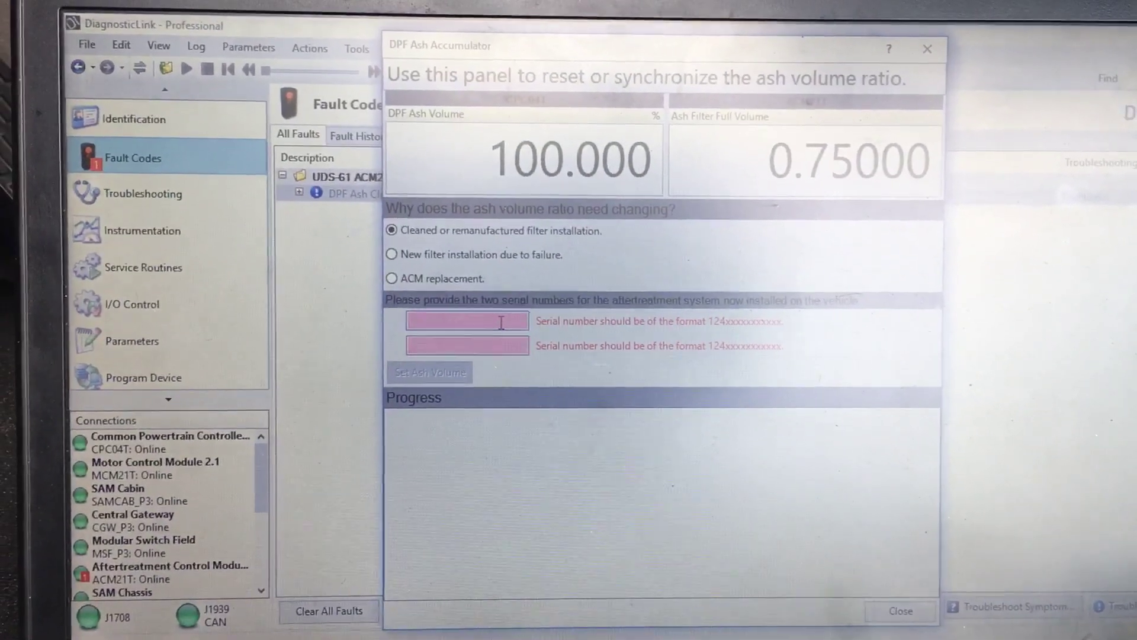
type("12")
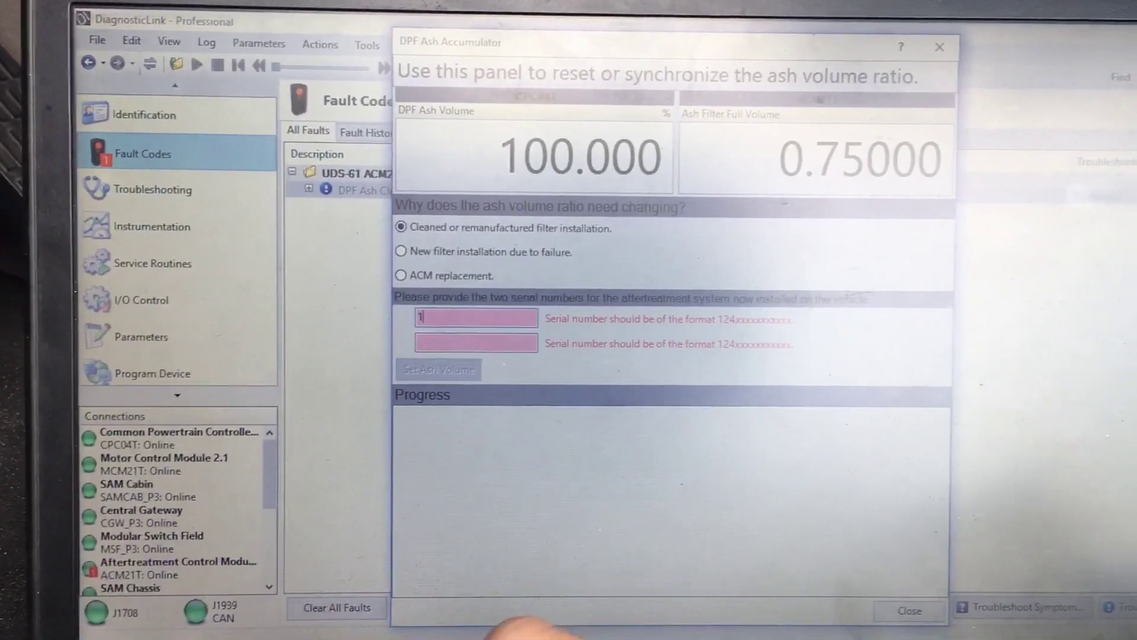
type("4400097813")
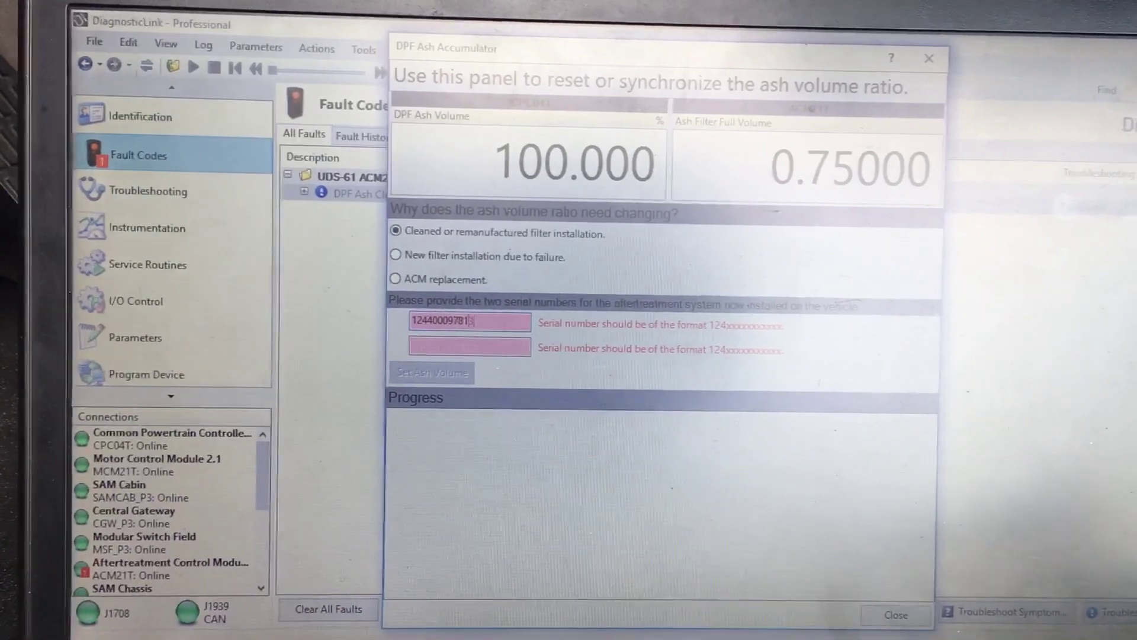
type("0")
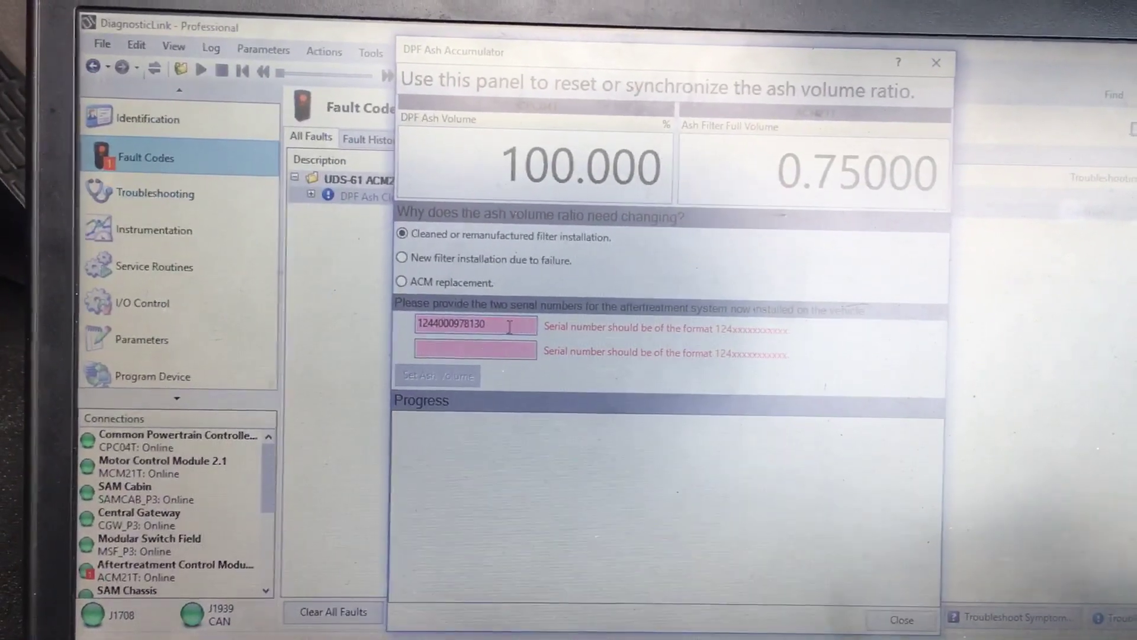
type("3")
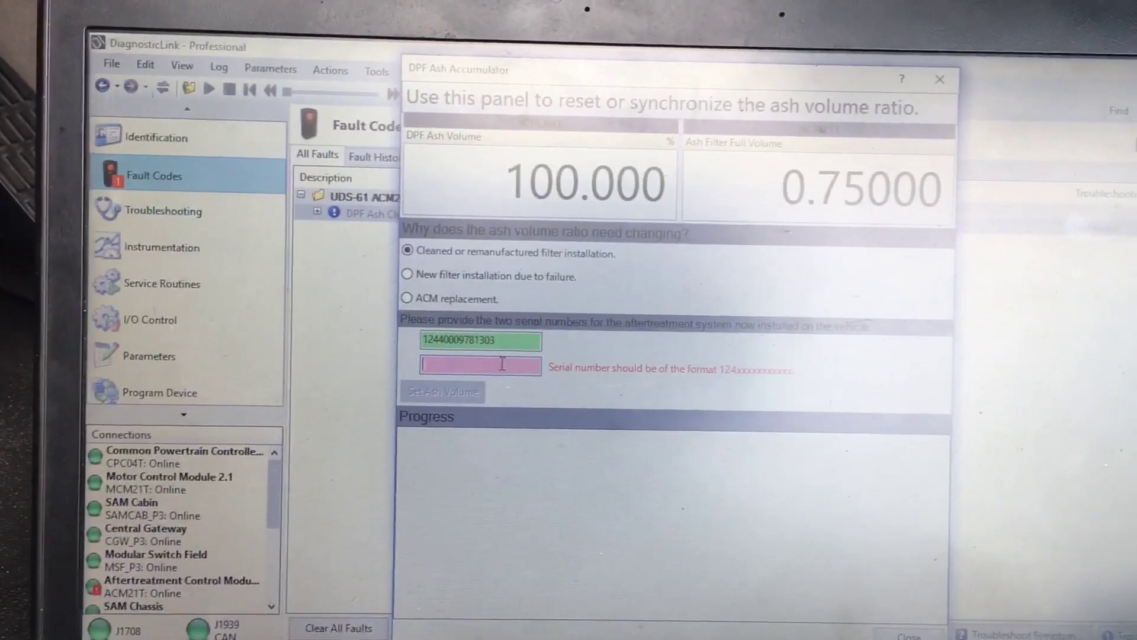
left_click(491, 367)
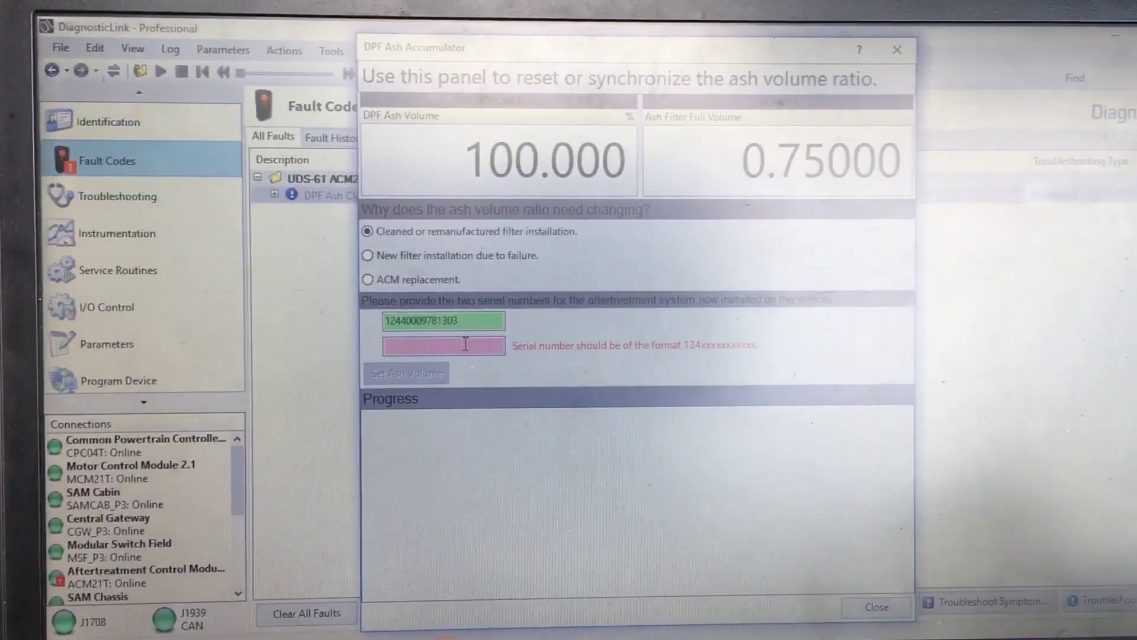
type("12")
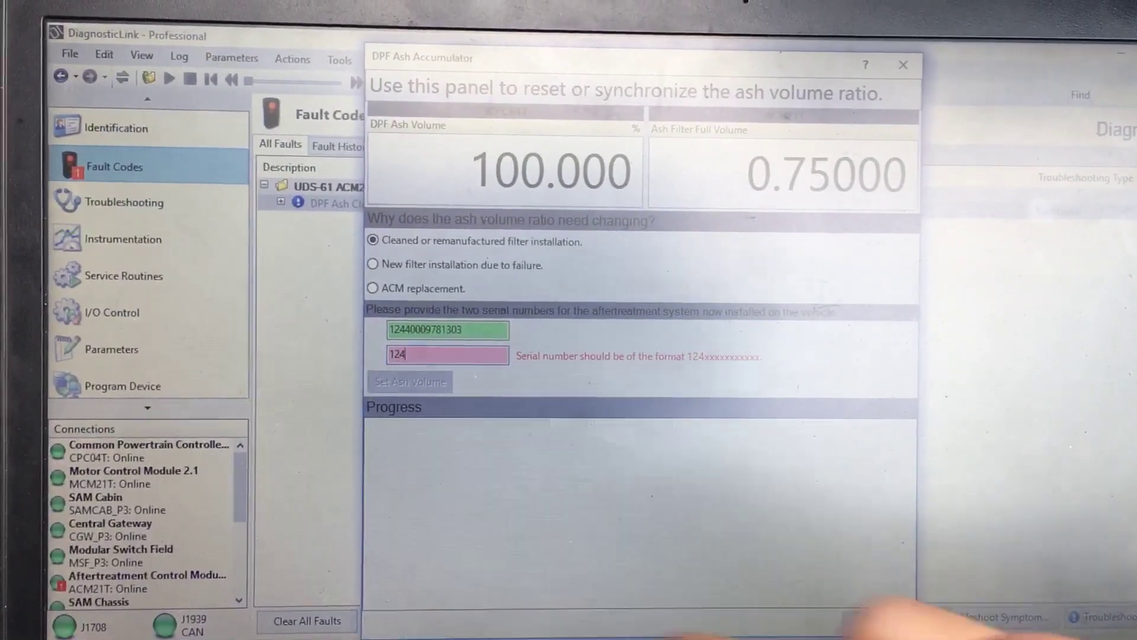
type("4000")
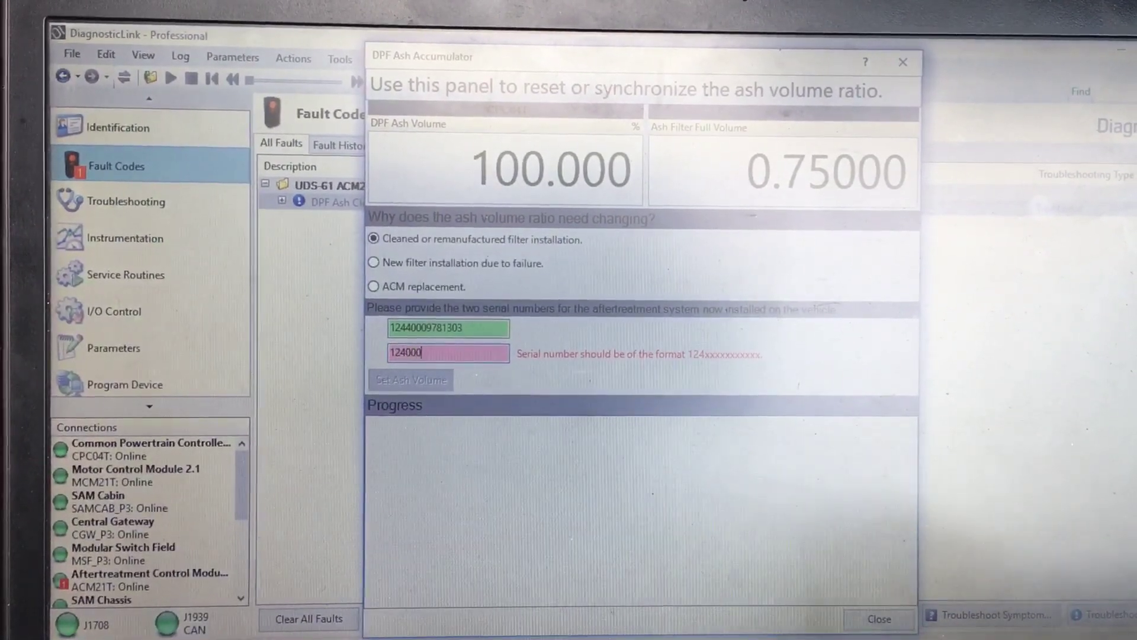
type("000000")
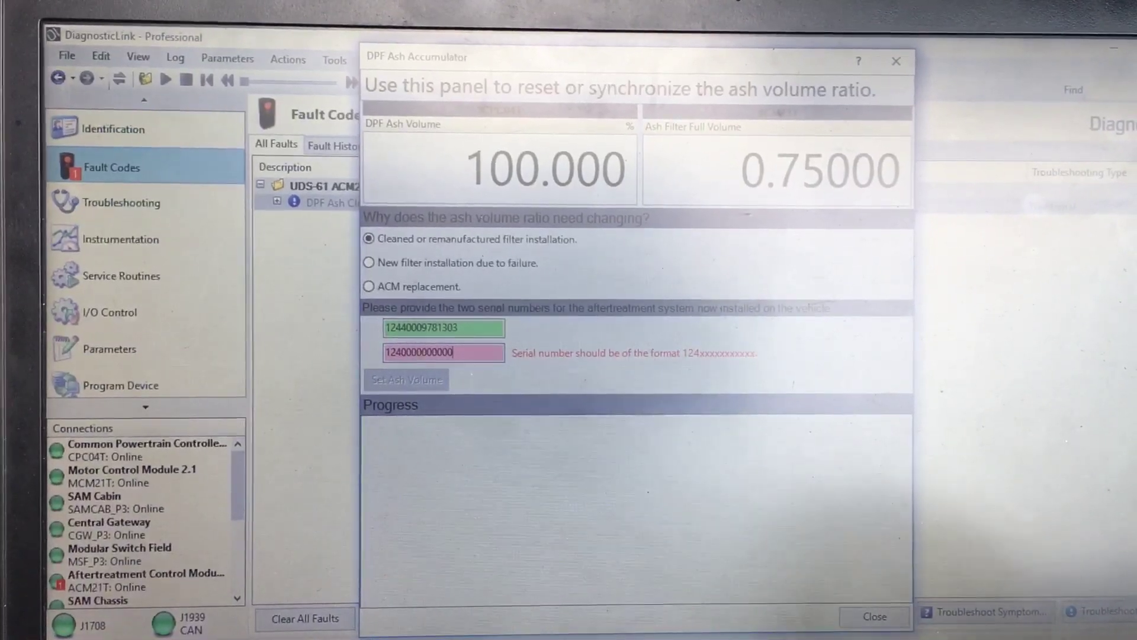
type("0")
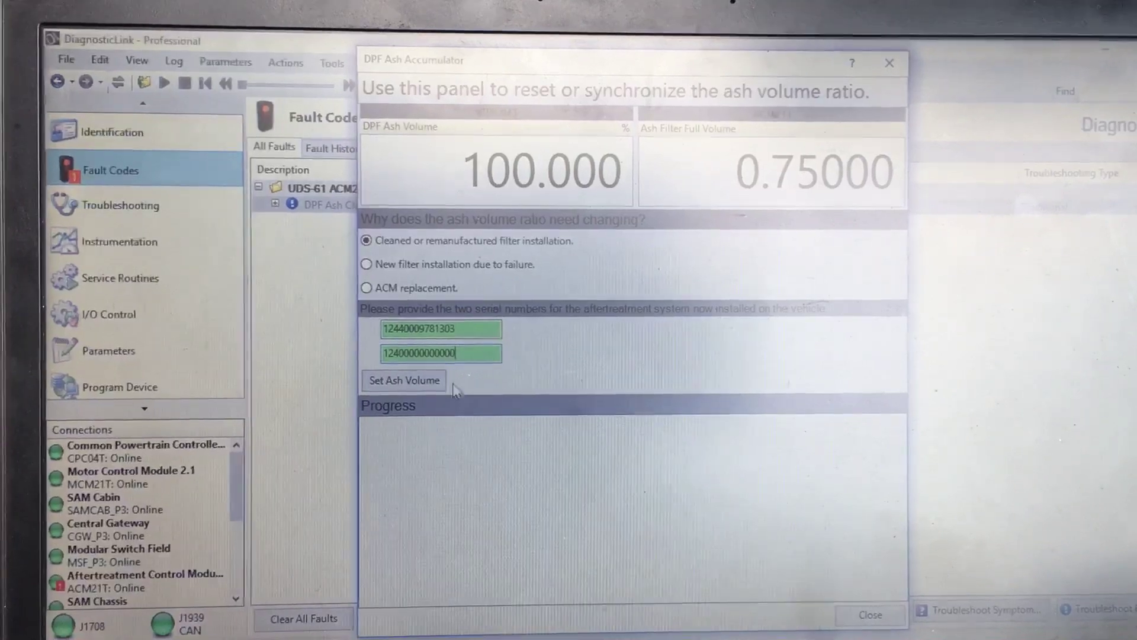
left_click(407, 379)
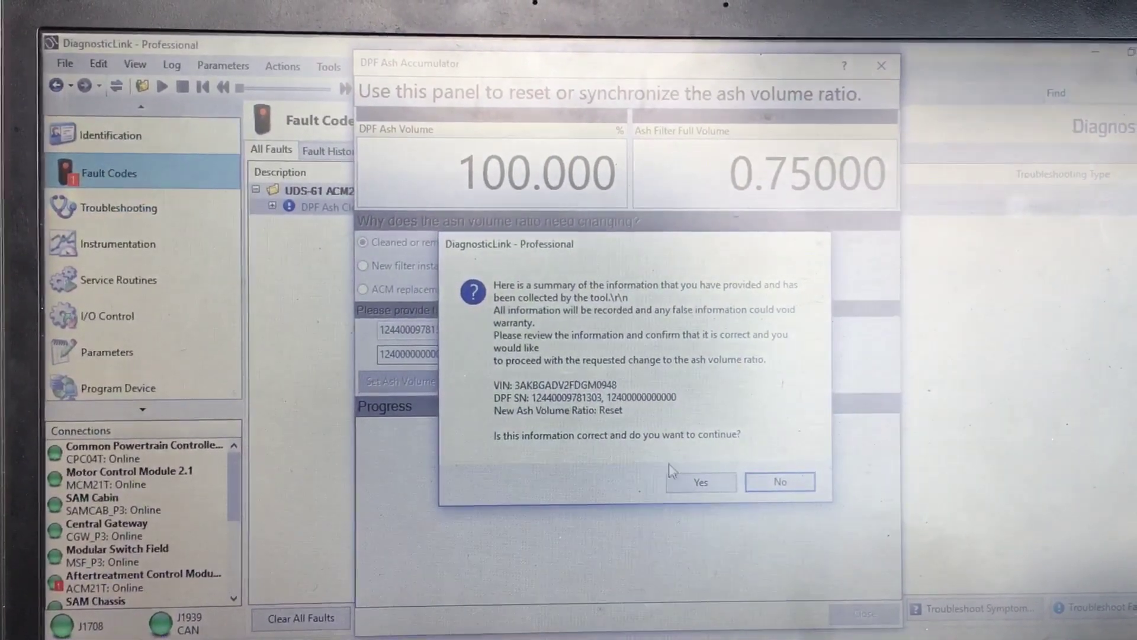
- Confirm the ash volume reset to 0.000 and close the DPF Ash Accumulator panel
left_click(693, 485)
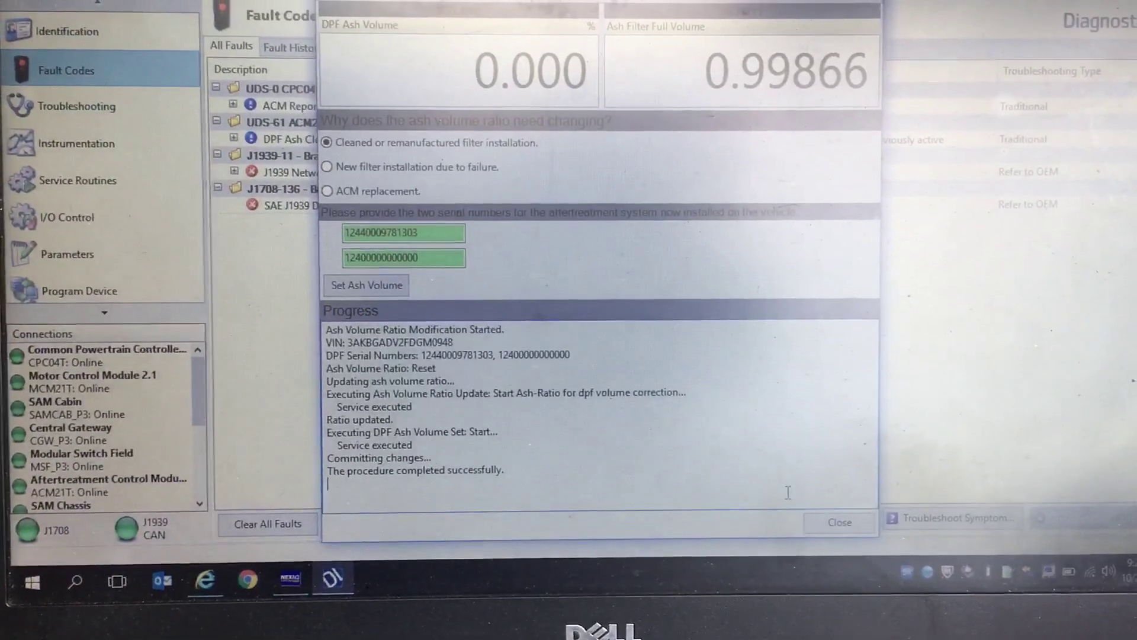
left_click(838, 526)
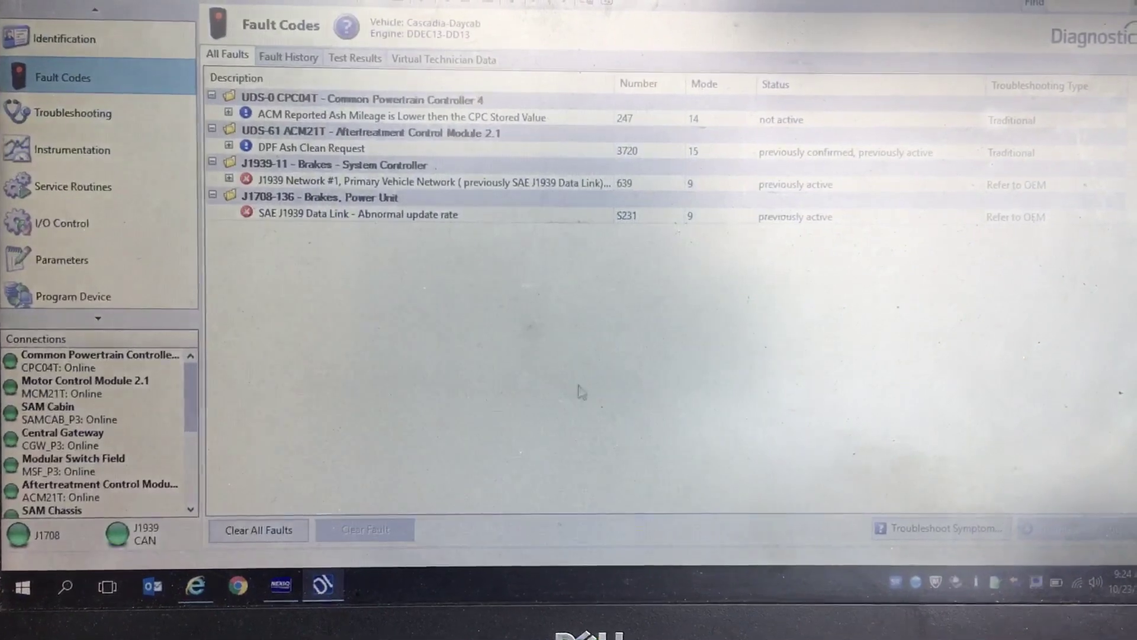